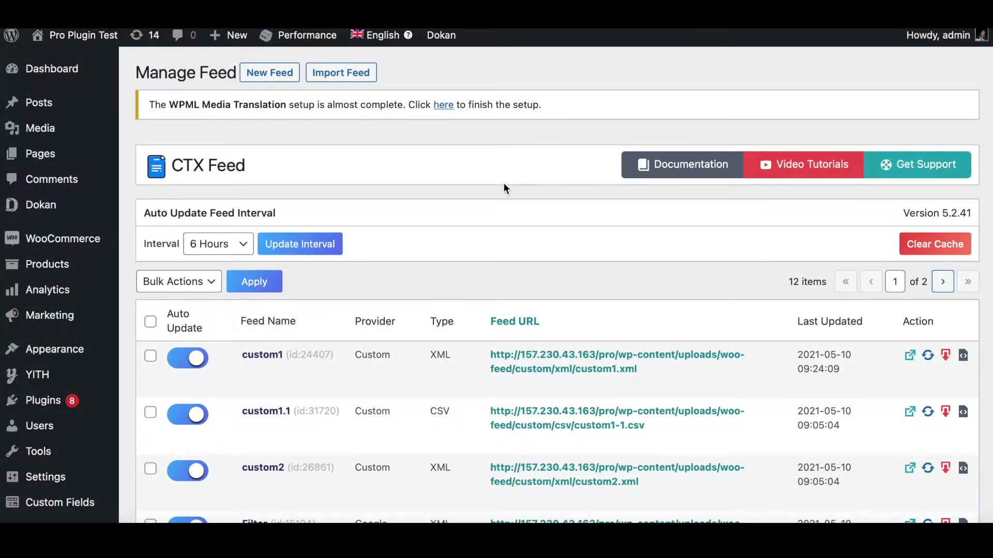
- Open the custom1 feed for editing and review its Filter options
left_click(263, 355)
scroll(723, 375, "down", 12)
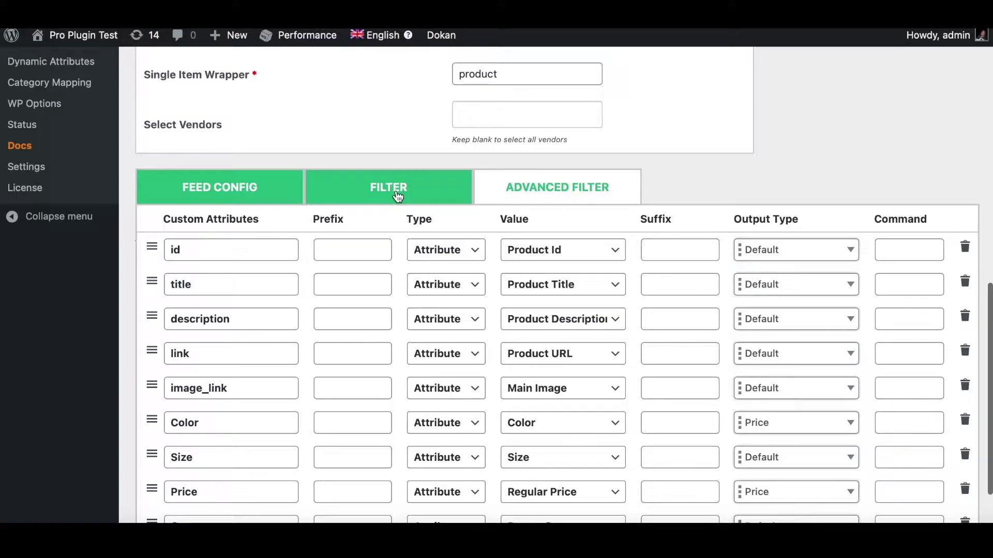
left_click(398, 195)
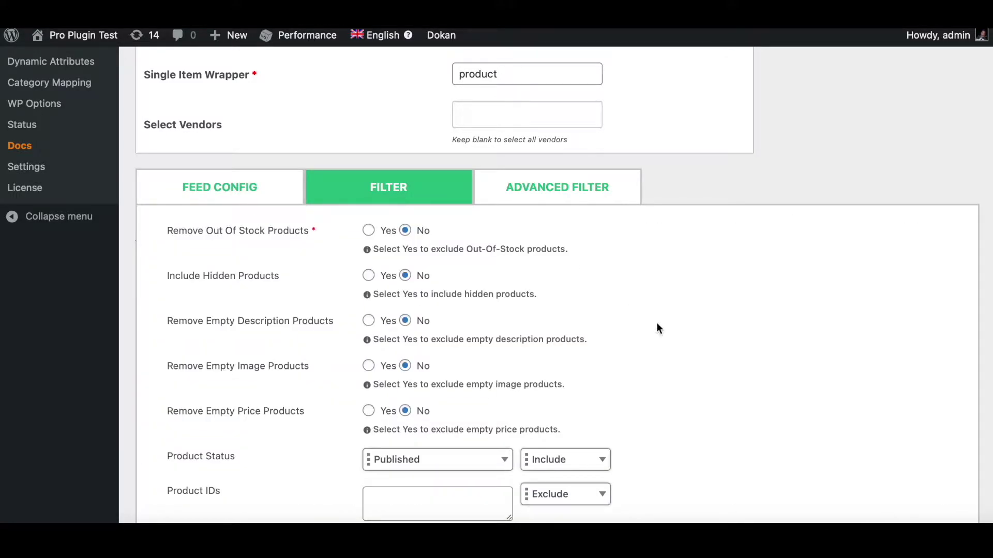
scroll(658, 328, "down", 1)
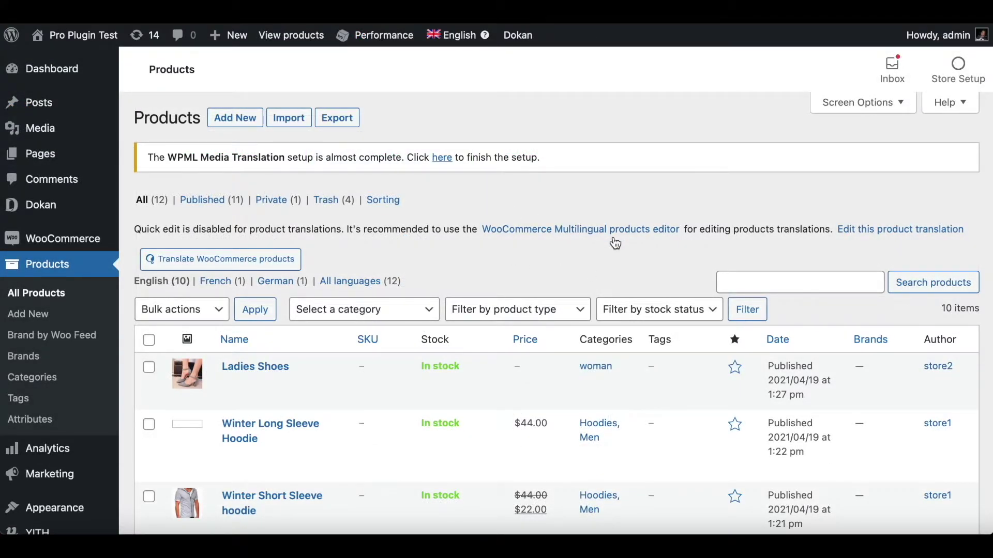
- Inspect the product rows and open the Winter Short Sleeve hoodie's edit page
mouse_move(276, 384)
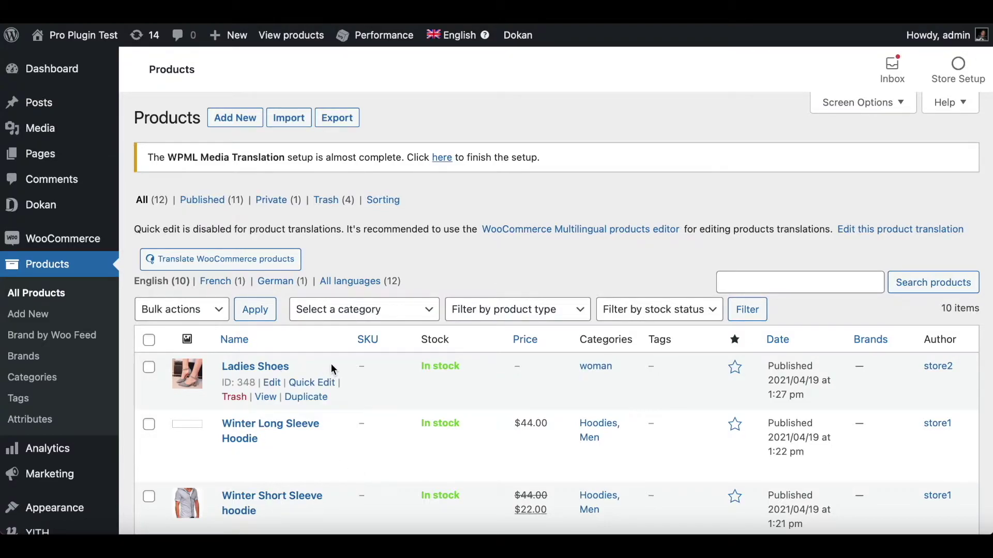
scroll(542, 278, "down", 1)
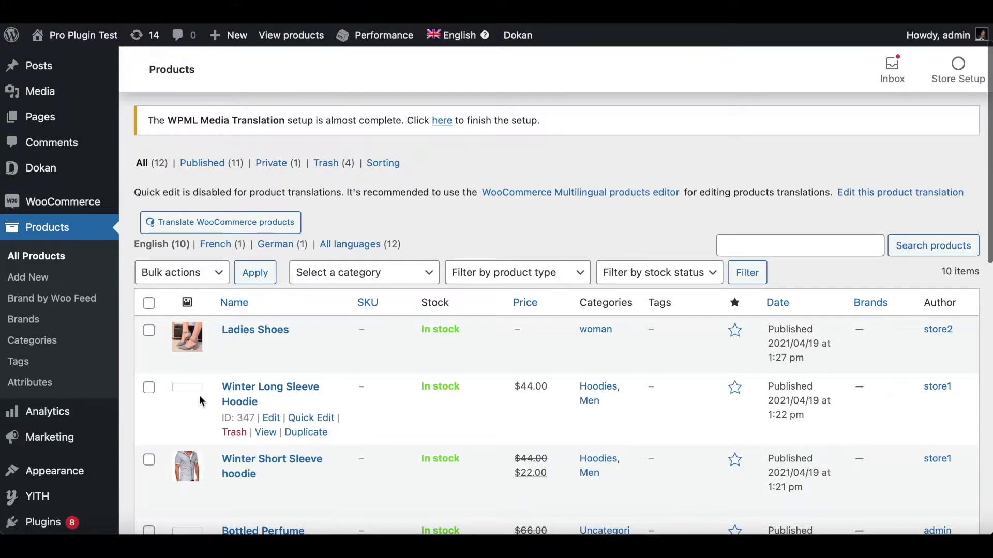
left_click(261, 461)
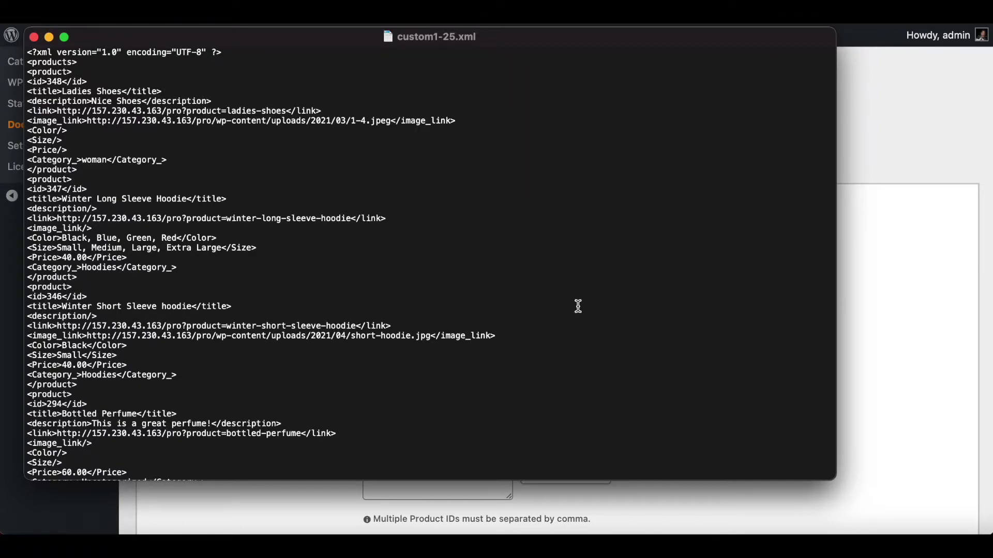
- Close custom1-25.xml after reviewing its contents
key("super+w")
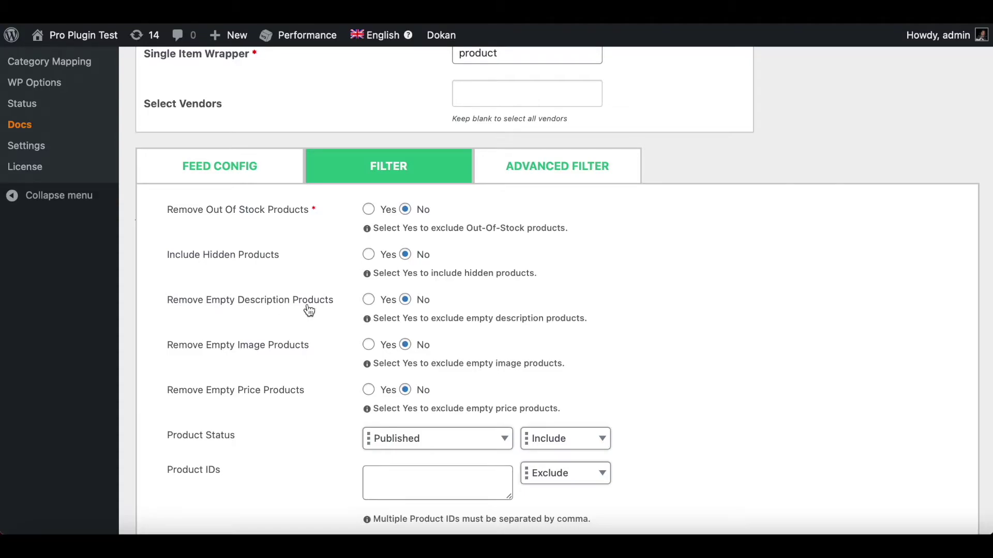
- Set Remove Empty Description Products to Yes, regenerate custom1, and download the new feed file
left_click(372, 302)
scroll(731, 339, "down", 10)
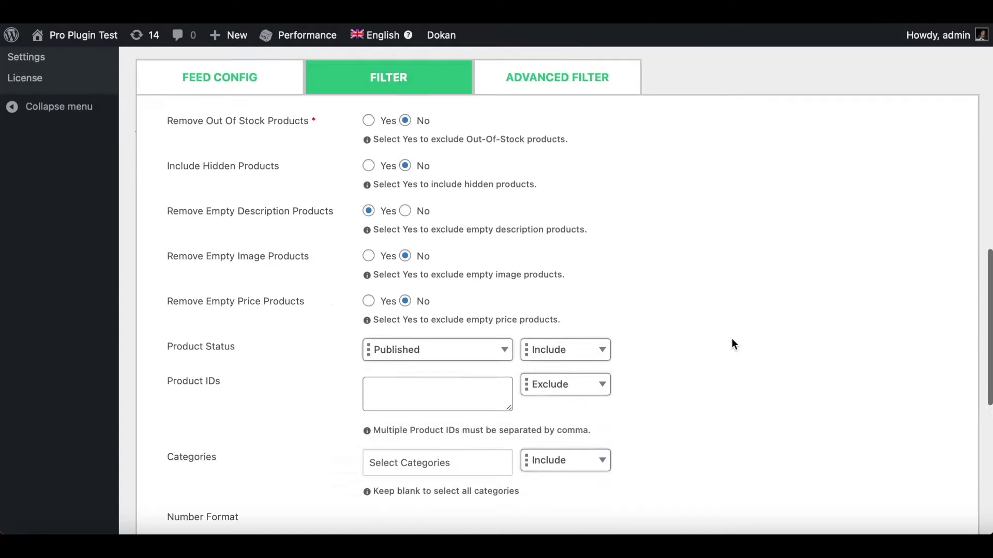
scroll(806, 429, "down", 1)
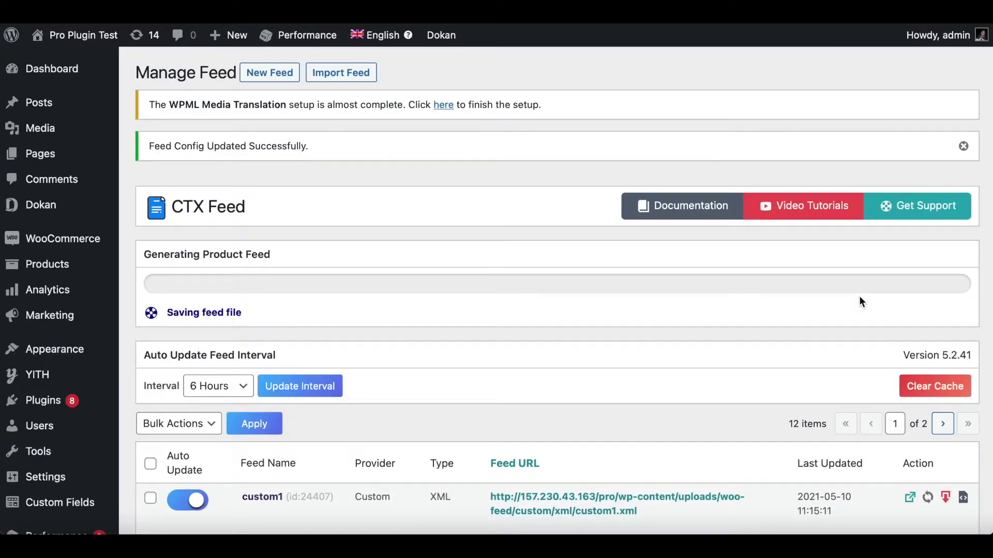
left_click(945, 396)
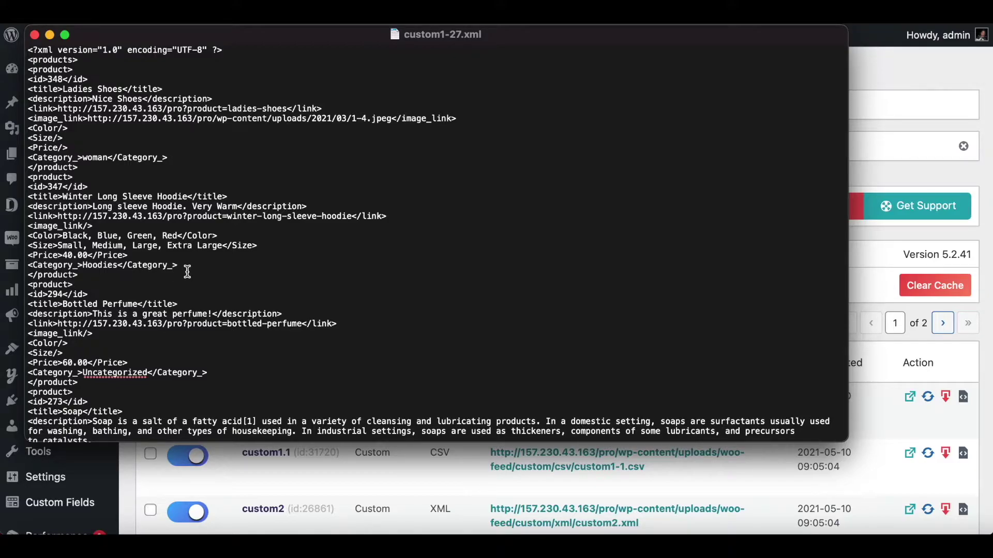
- Search custom1-27.xml for 'Winter Short Sleeve hoodie', which returns no matches
key("super+f")
type("Winter Short Sleeve hoodie")
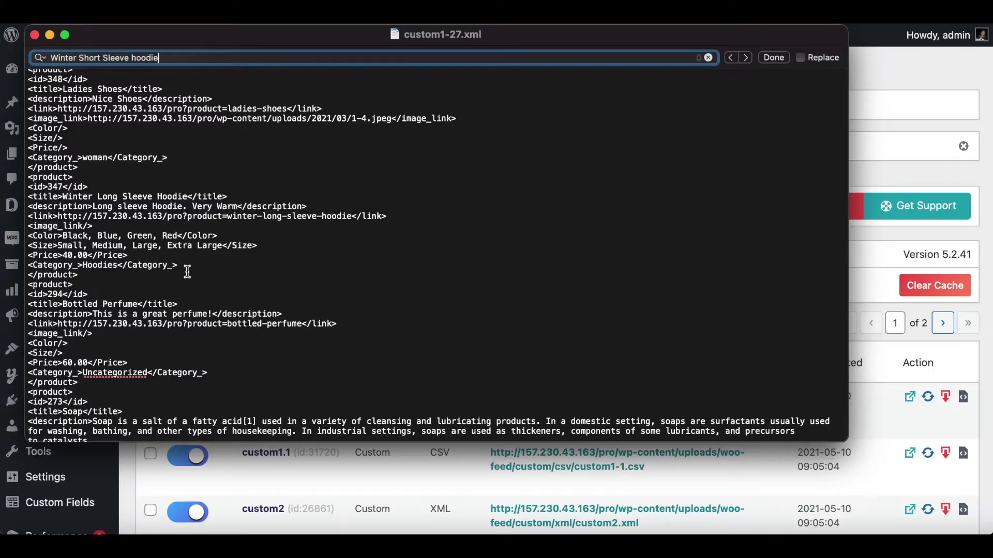
key("Return")
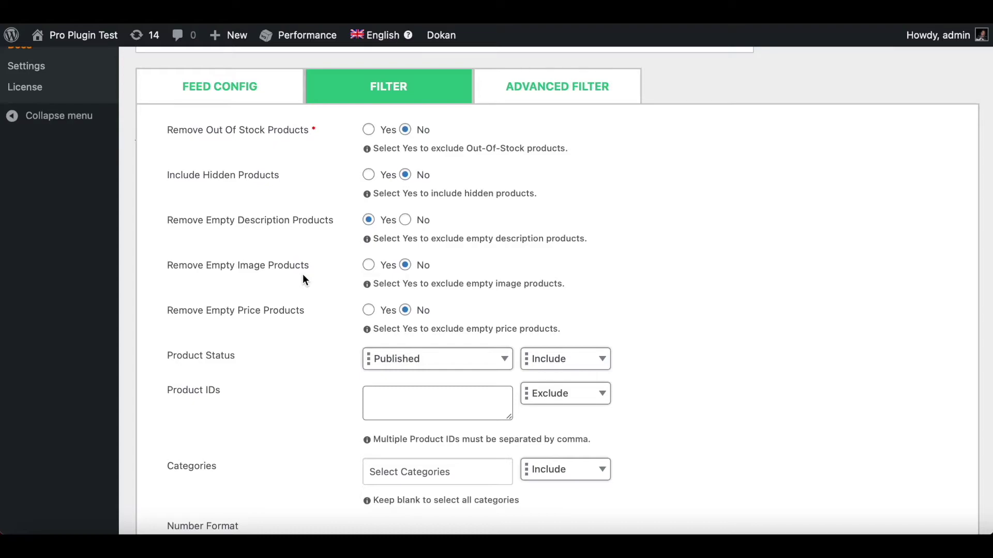
- Set Remove Empty Image Products to Yes and run Update and Generate Feed
left_click(369, 267)
scroll(812, 293, "down", 8)
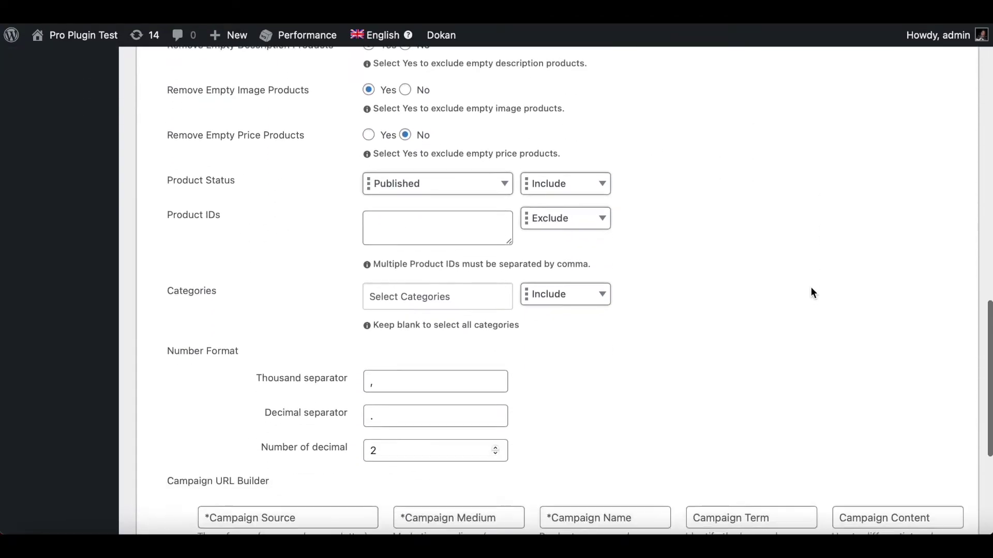
left_click(851, 504)
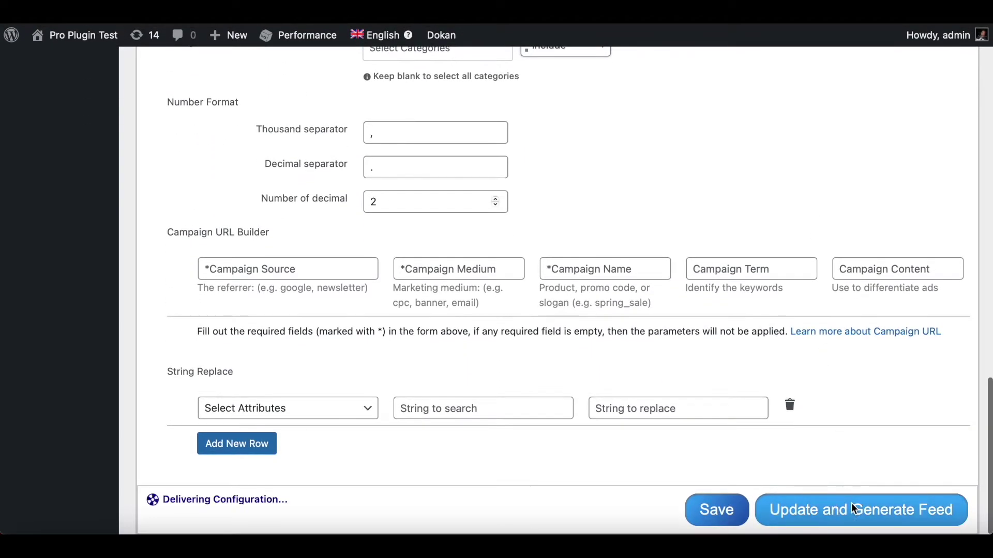
scroll(827, 365, "down", 2)
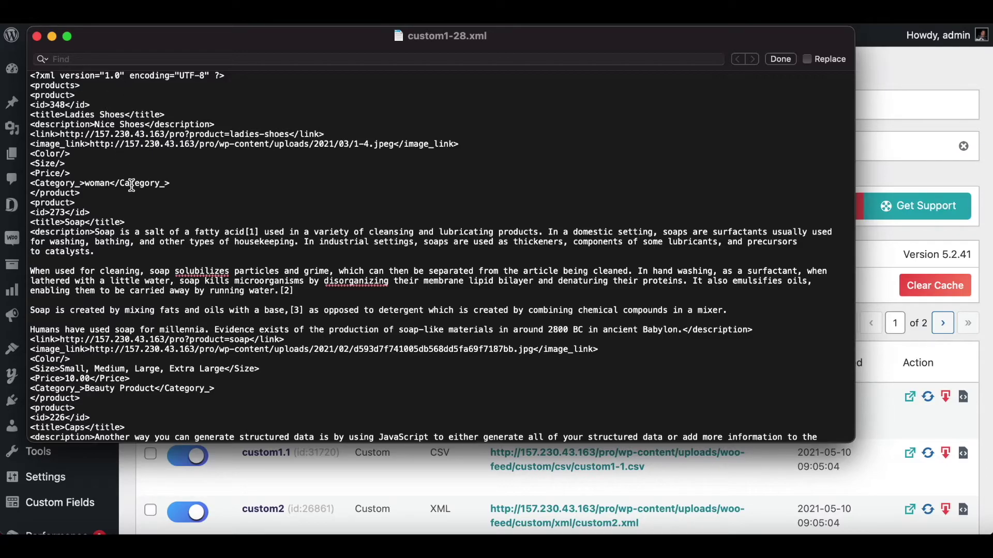
- Search custom1-28.xml for 'Winter Long Sleeve hoodie', which returns no matches
scroll(131, 183, "down", 3)
scroll(132, 185, "up", 3)
scroll(132, 184, "down", 5)
scroll(132, 186, "up", 5)
left_click(117, 57)
type("Winter Long Sleeve hoodie")
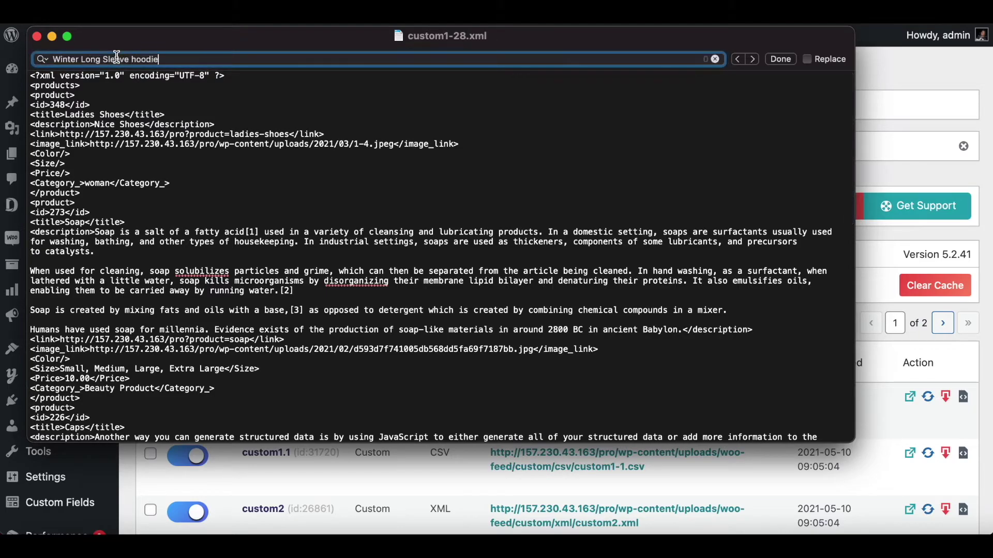
key("super+a")
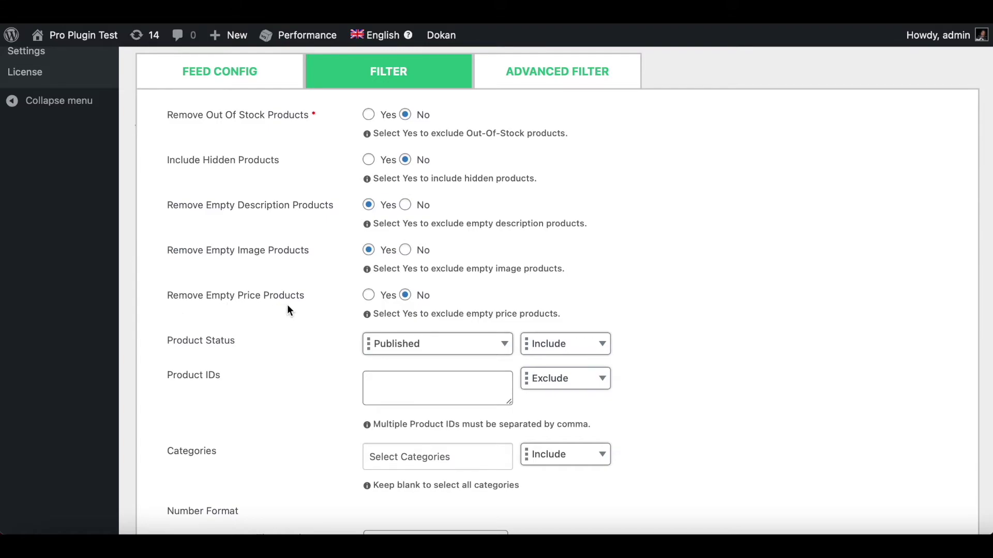
- Set Remove Empty Price Products to Yes and run Update and Generate Feed
left_click(369, 297)
scroll(810, 341, "down", 7)
scroll(810, 343, "down", 1)
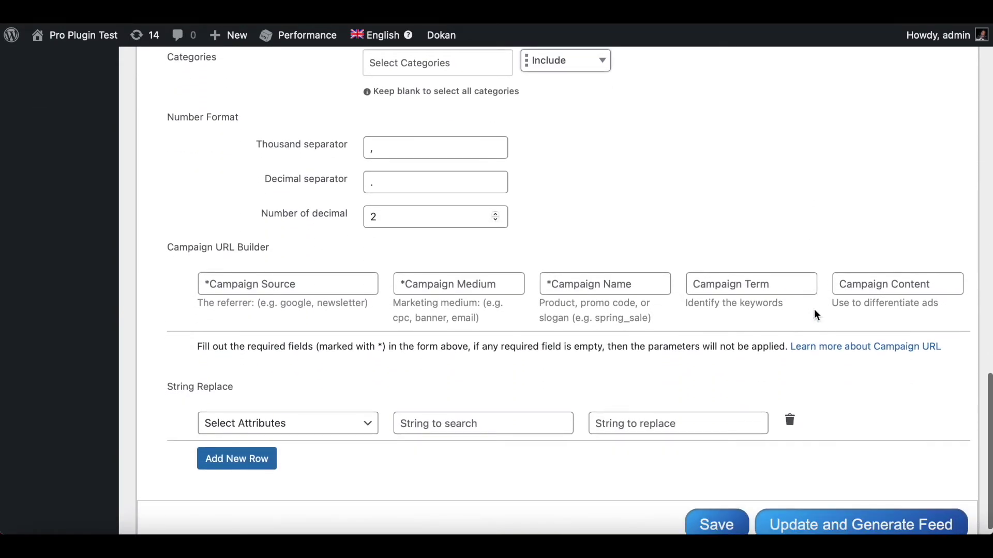
scroll(872, 505, "down", 1)
left_click(872, 506)
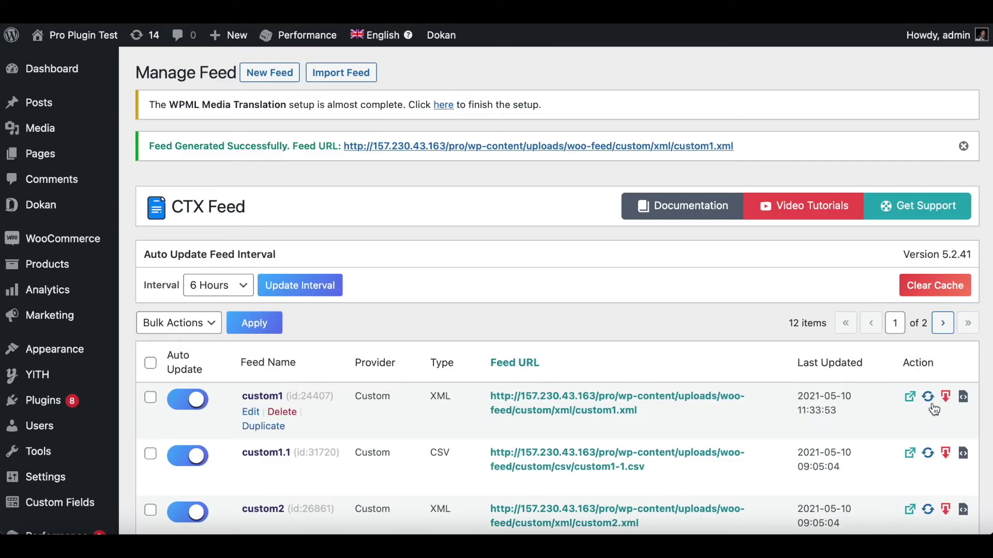
- Download custom1-29.xml and search it for 'ladies', confirming Ladies Shoes is gone
left_click(947, 396)
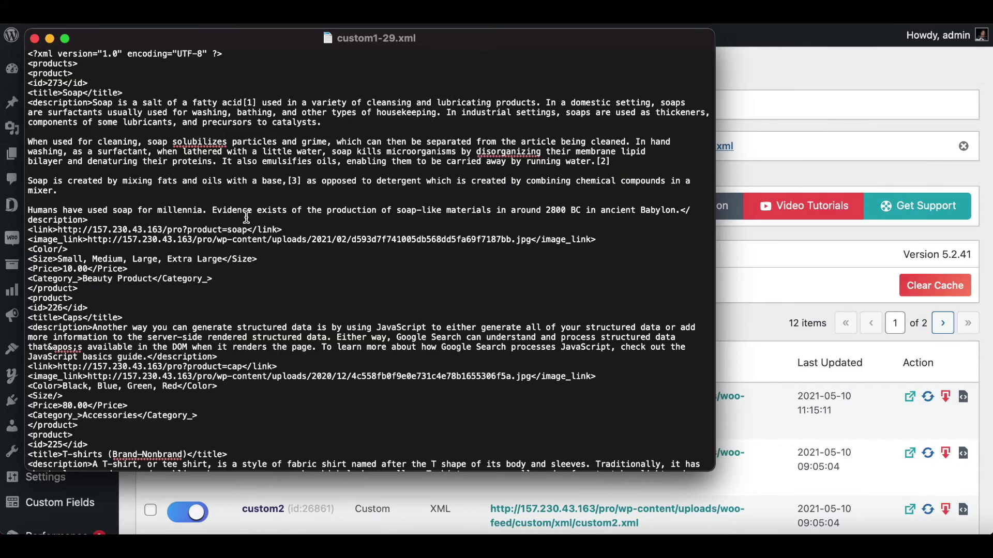
scroll(126, 178, "down", 10)
key("super+f")
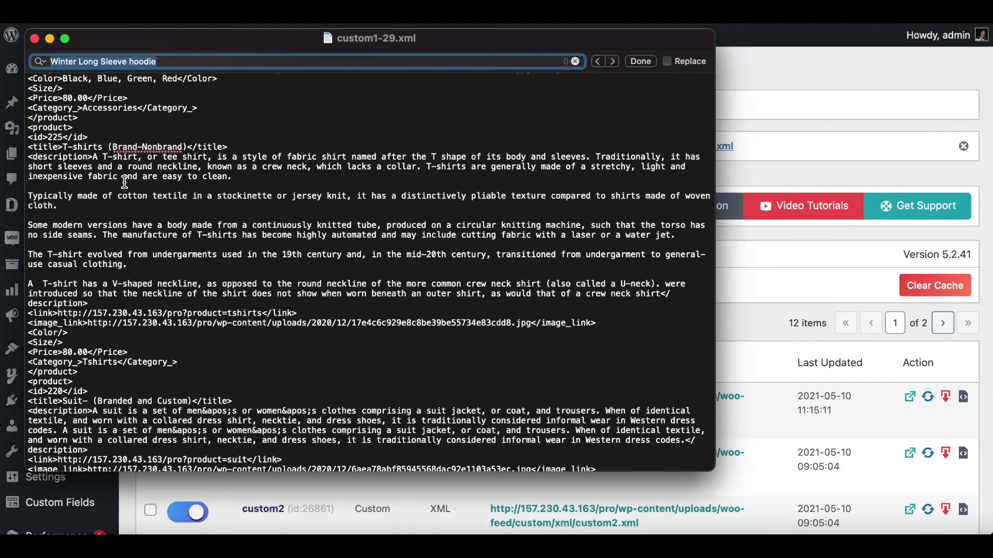
type("la")
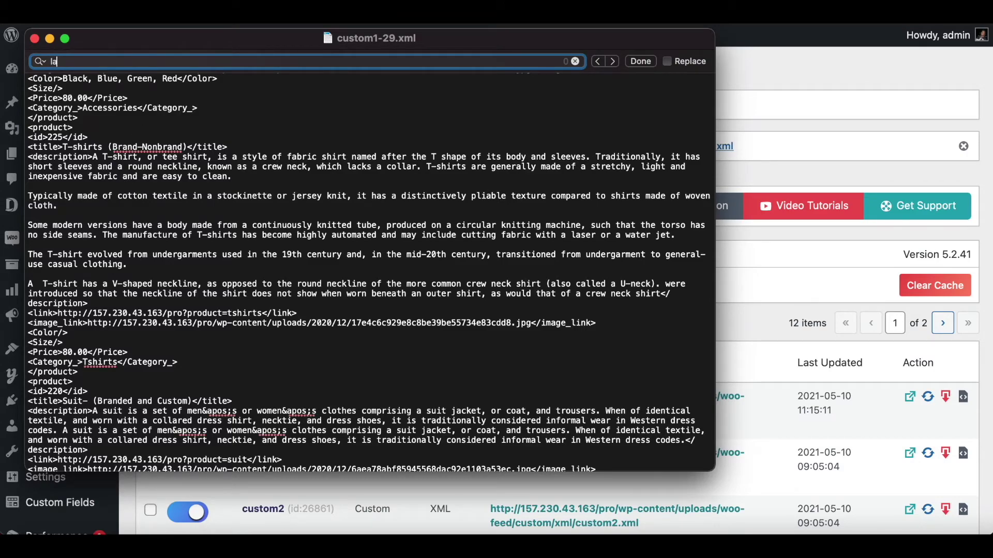
type("dies")
key("Return")
scroll(97, 136, "up", 10)
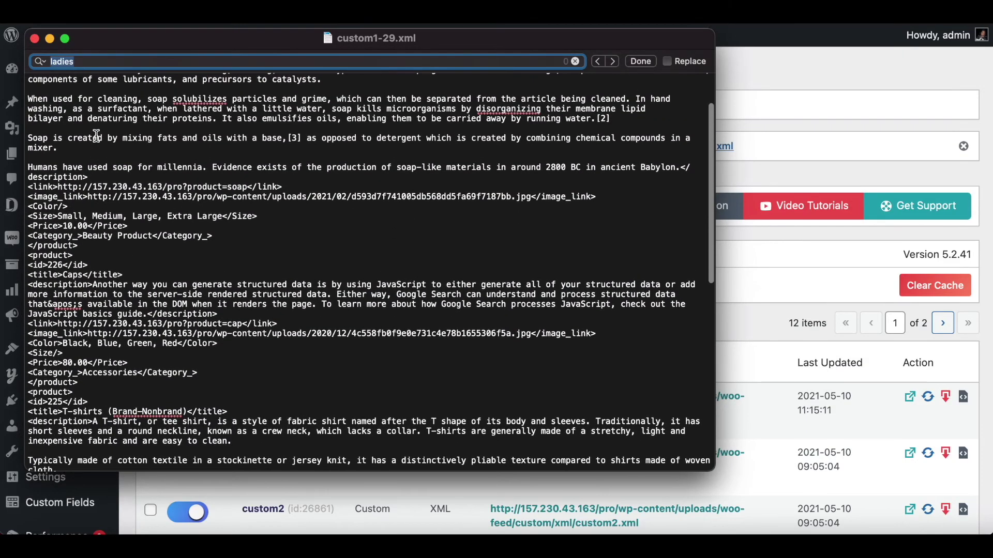
scroll(97, 136, "up", 5)
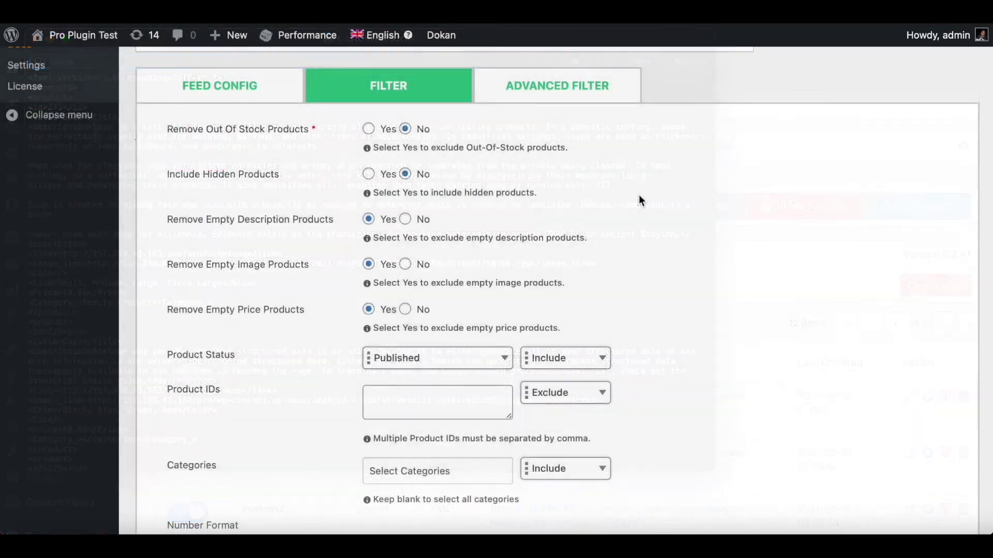
- Switch all three empty-value removals to No, then set Description and Image back to Yes
left_click(407, 221)
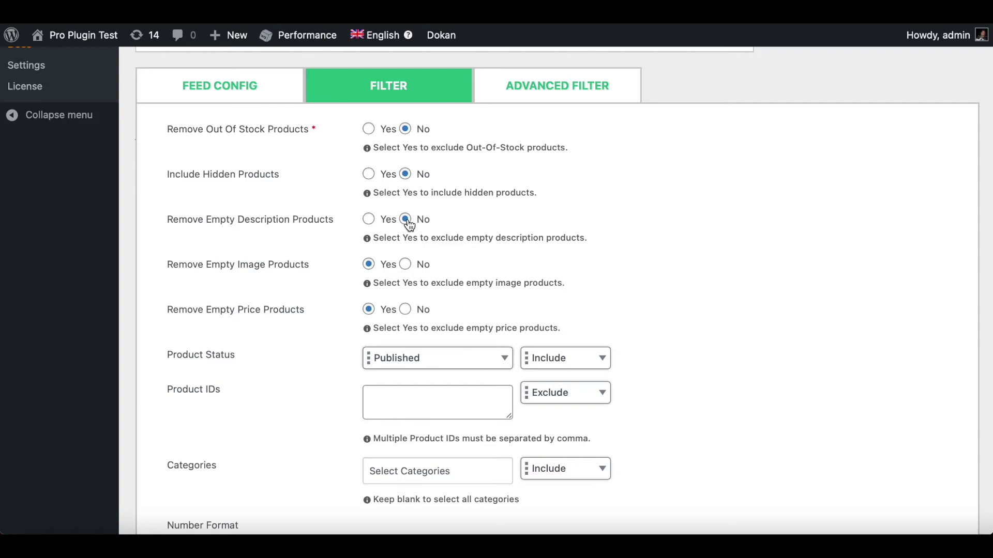
left_click(406, 265)
left_click(406, 309)
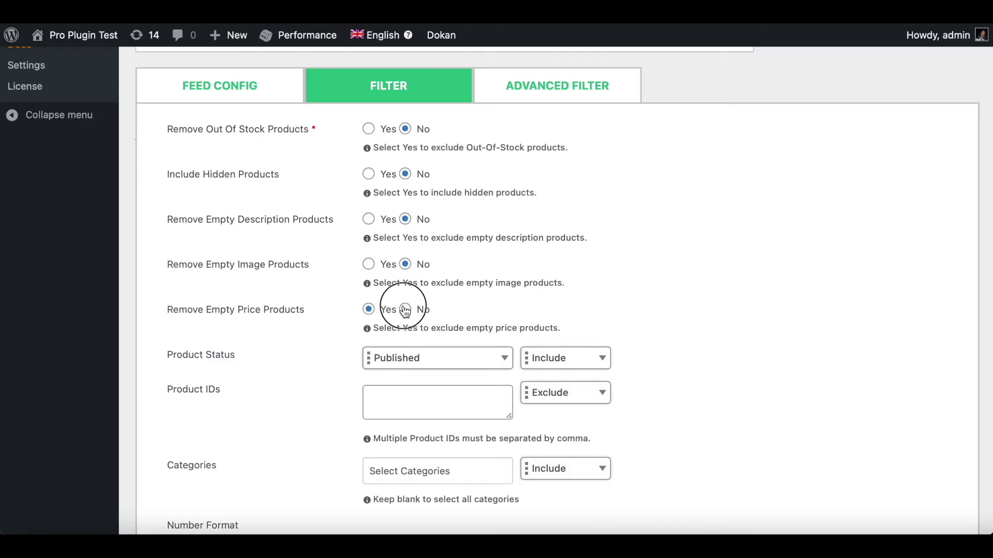
left_click(369, 265)
left_click(369, 219)
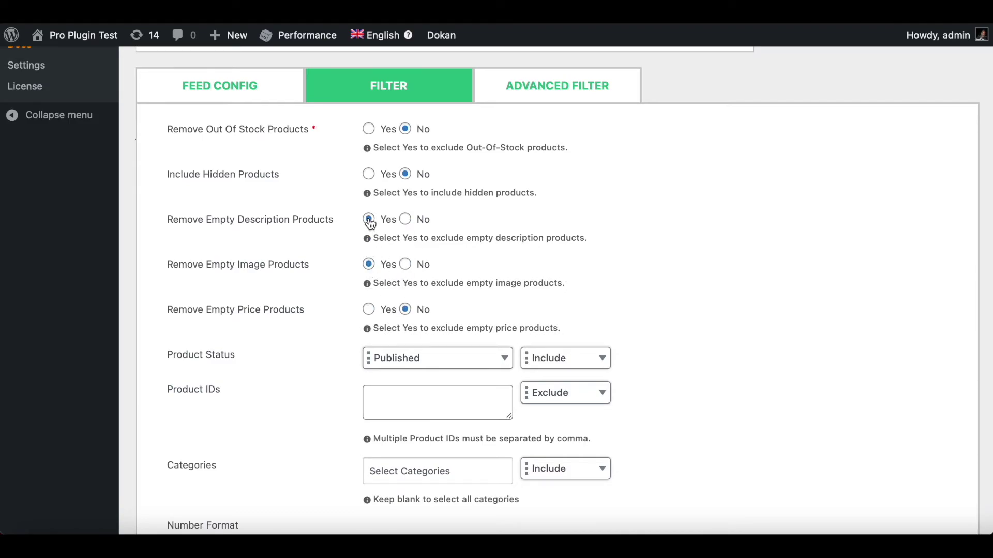